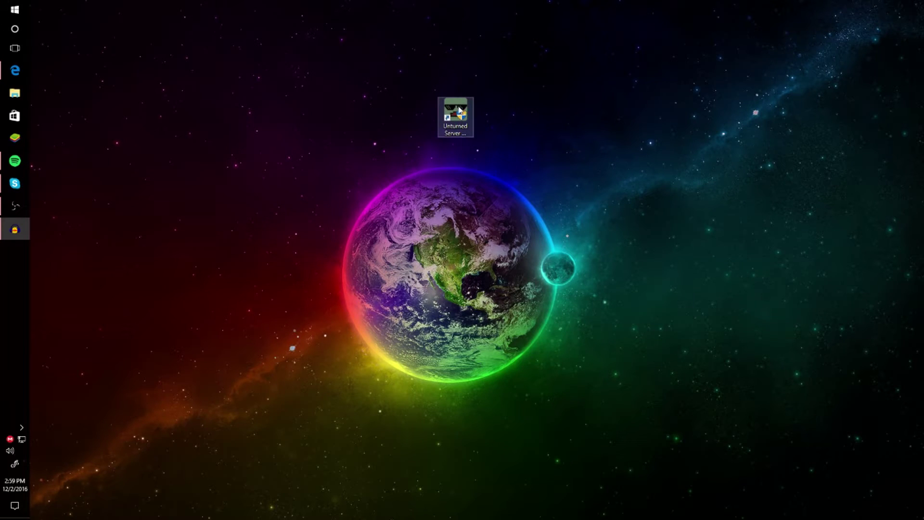
# - Nudge the Unturned Server Organiser desktop shortcut into place just above the wallpaper globe
pyautogui.moveTo(460, 112); pyautogui.dragTo(457, 147)
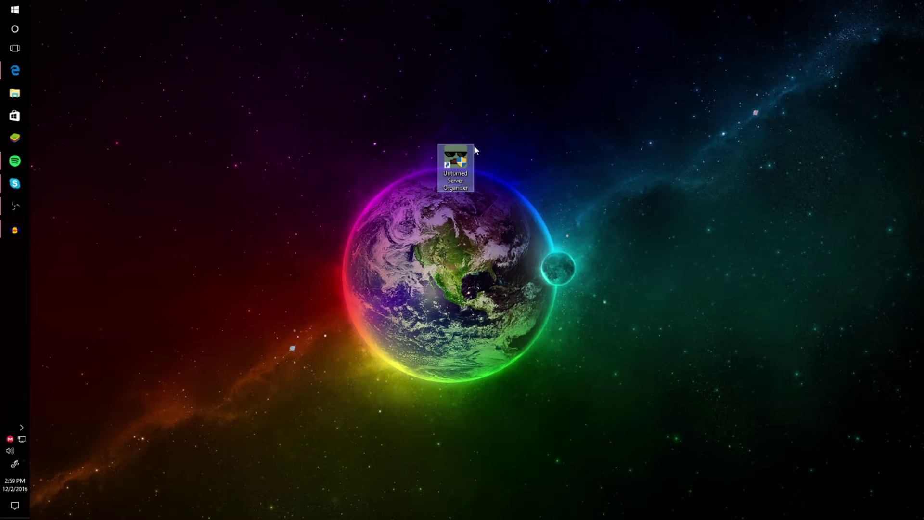
pyautogui.moveTo(467, 147)
pyautogui.mouseDown()
pyautogui.moveTo(451, 137)
pyautogui.moveTo(430, 145)
pyautogui.moveTo(466, 149)
pyautogui.moveTo(457, 155)
pyautogui.mouseUp()
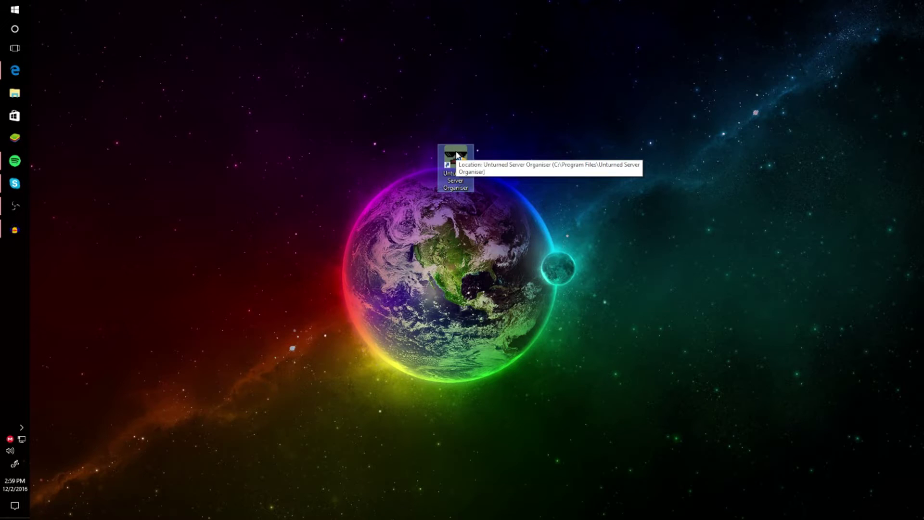
pyautogui.moveTo(457, 154)
pyautogui.mouseDown()
pyautogui.moveTo(422, 152)
pyautogui.moveTo(457, 154)
pyautogui.moveTo(446, 152)
pyautogui.mouseUp()
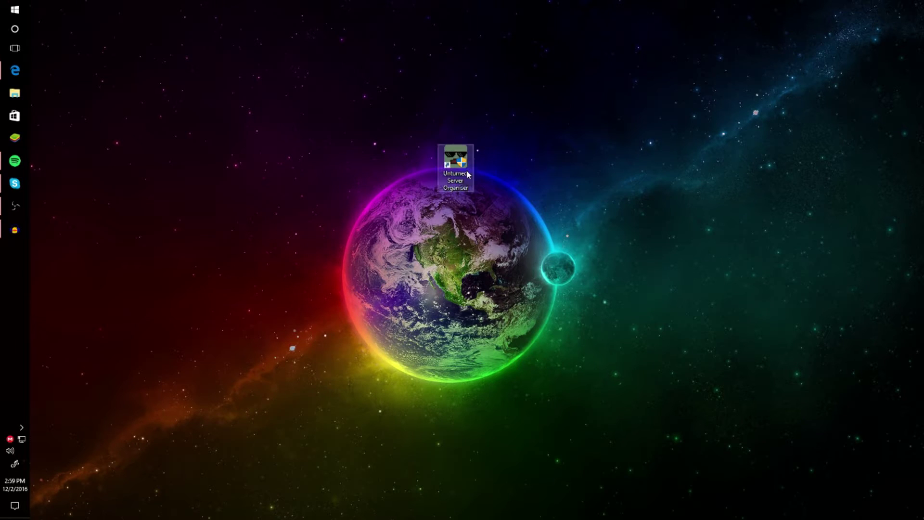
pyautogui.moveTo(460, 157)
pyautogui.mouseDown()
pyautogui.moveTo(426, 153)
pyautogui.moveTo(454, 157)
pyautogui.mouseUp()
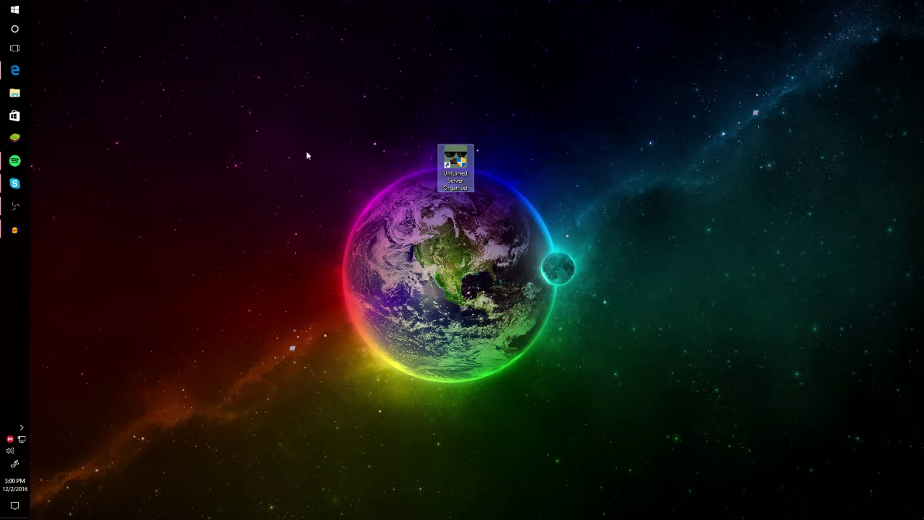
# - Move the organiser shortcut to the upper right and go to the organiser download page in Edge
pyautogui.click(340, 192)
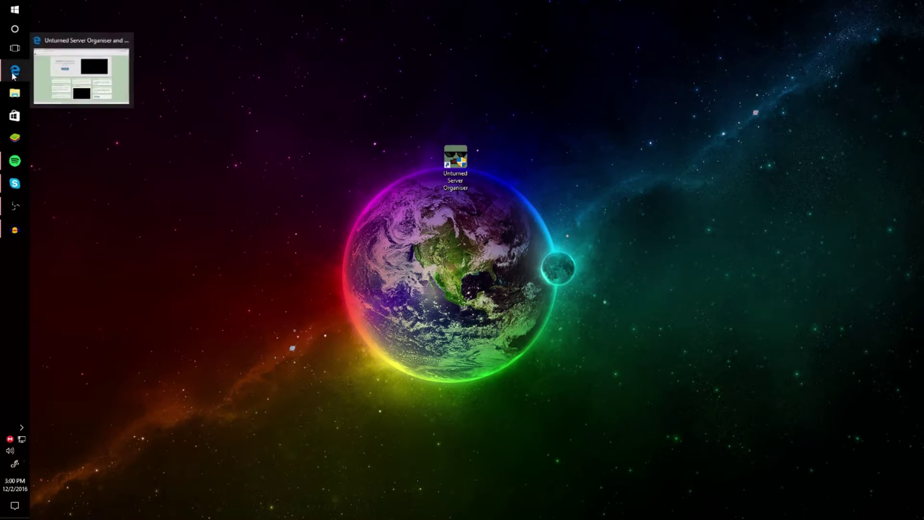
pyautogui.moveTo(456, 153); pyautogui.dragTo(693, 99)
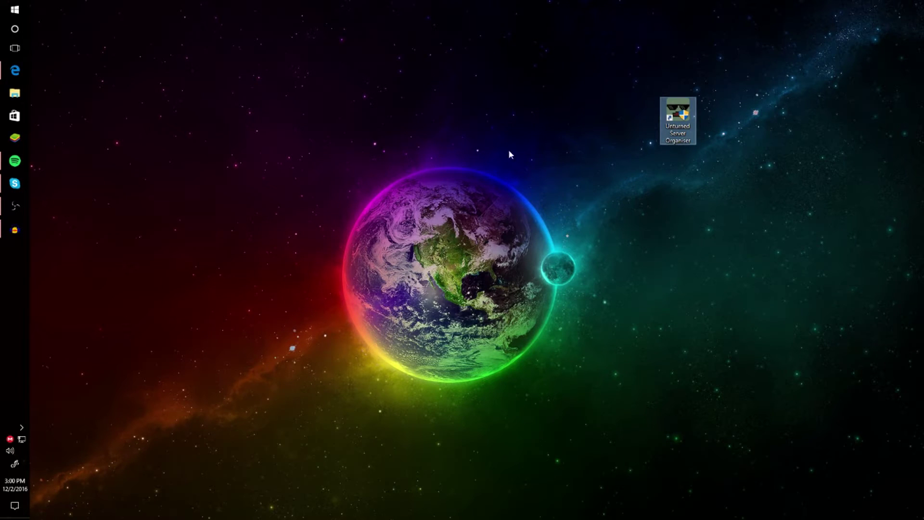
pyautogui.click(15, 71)
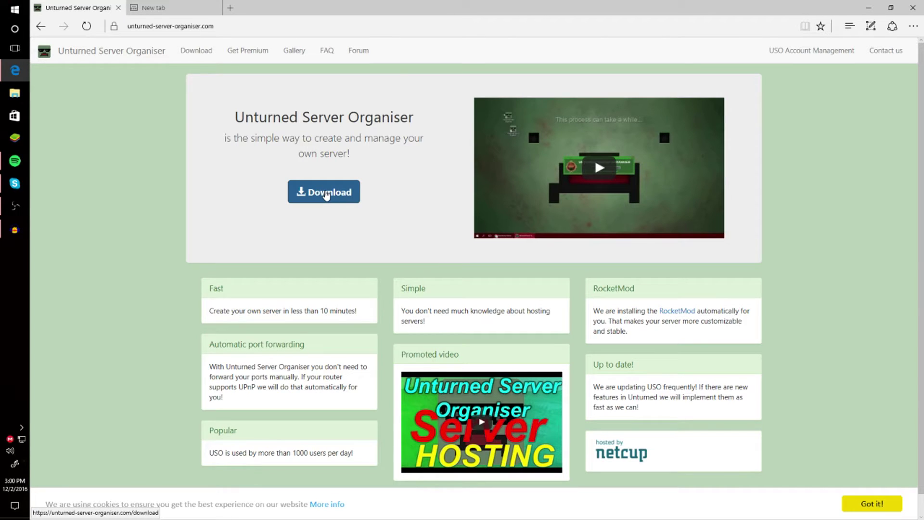
pyautogui.click(335, 194)
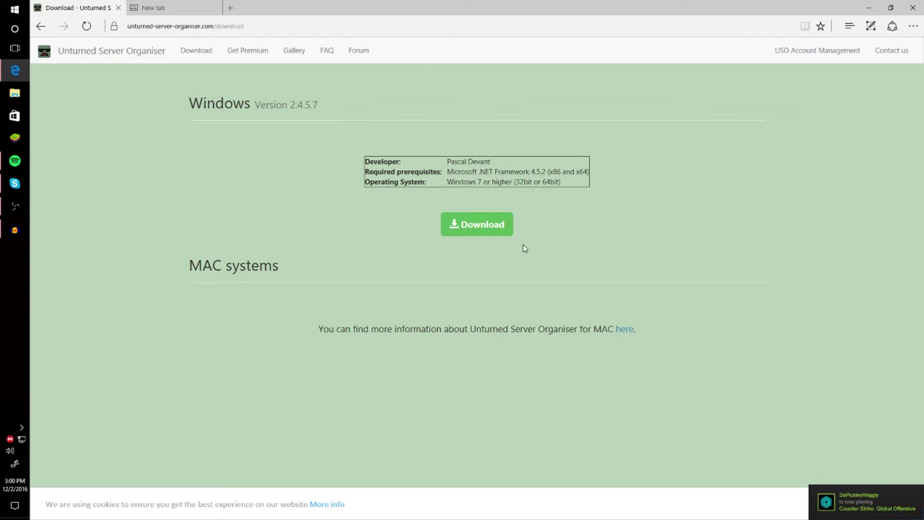
# - Download the Windows installer uso_setup (2).exe, save it and run it
pyautogui.click(485, 228)
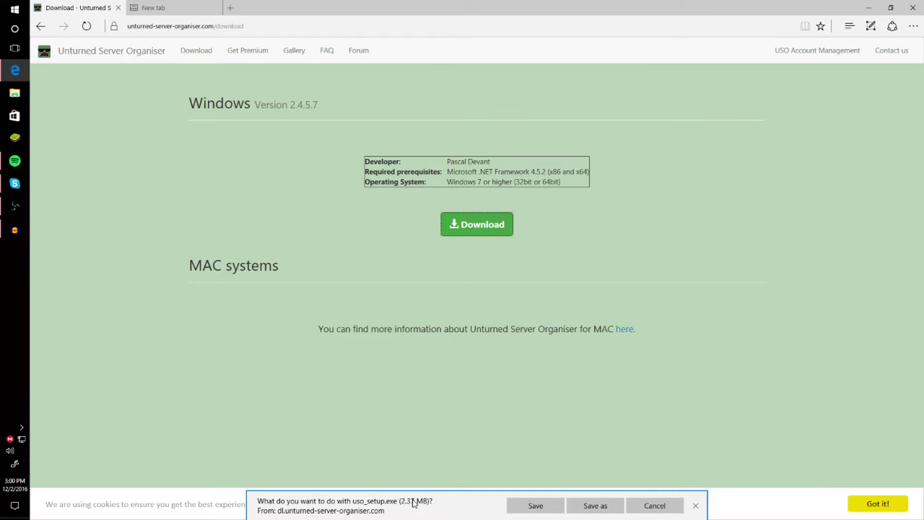
pyautogui.click(554, 507)
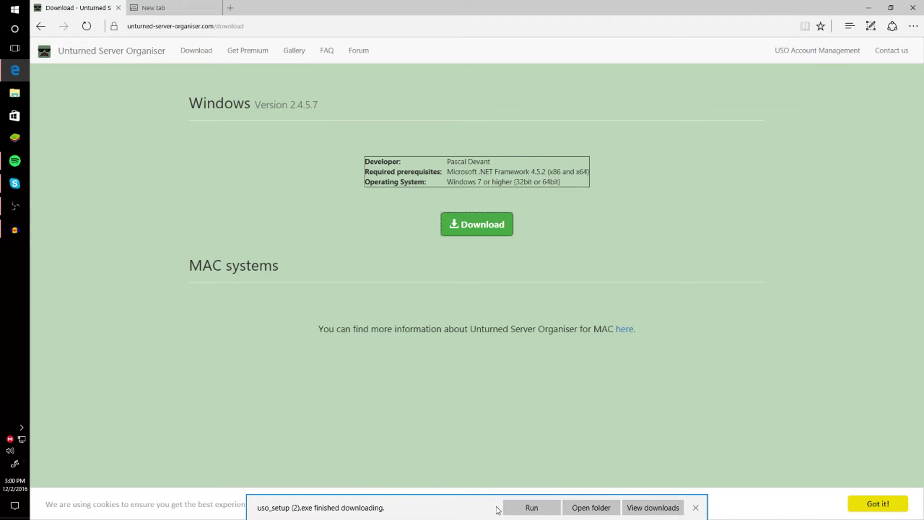
pyautogui.click(532, 508)
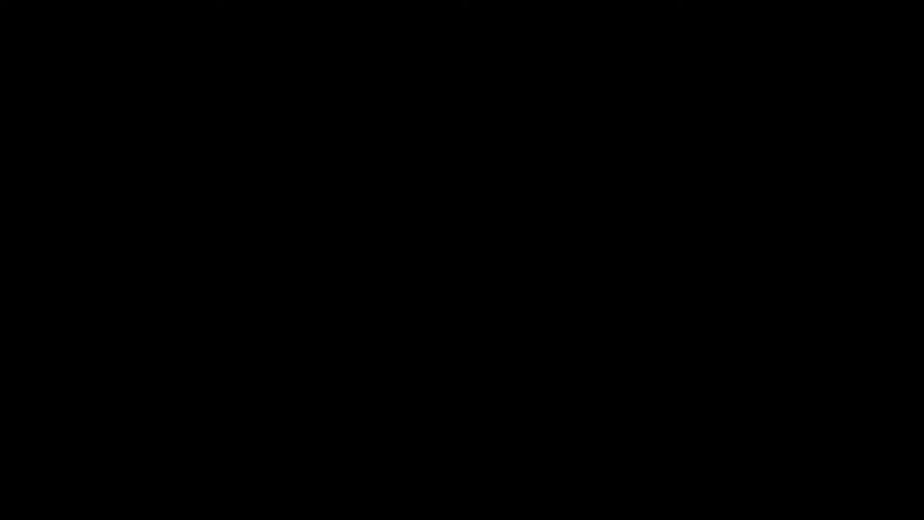
# - Let the installer run, pass the welcome page, then close setup after the existing-installation warning
pyautogui.click(423, 322)
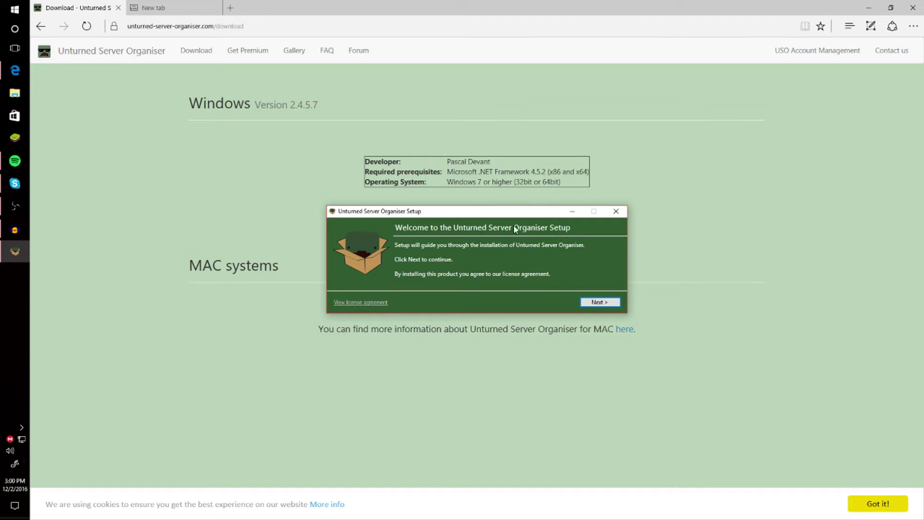
pyautogui.click(600, 303)
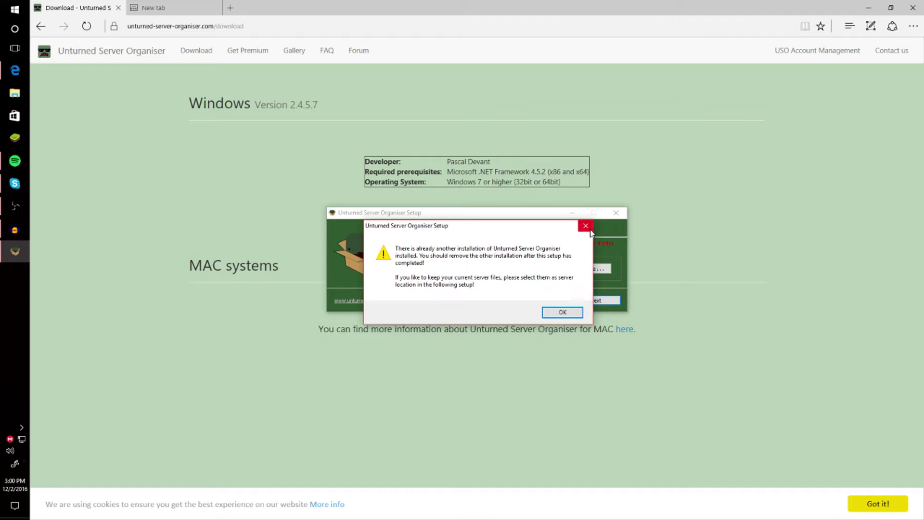
pyautogui.click(586, 226)
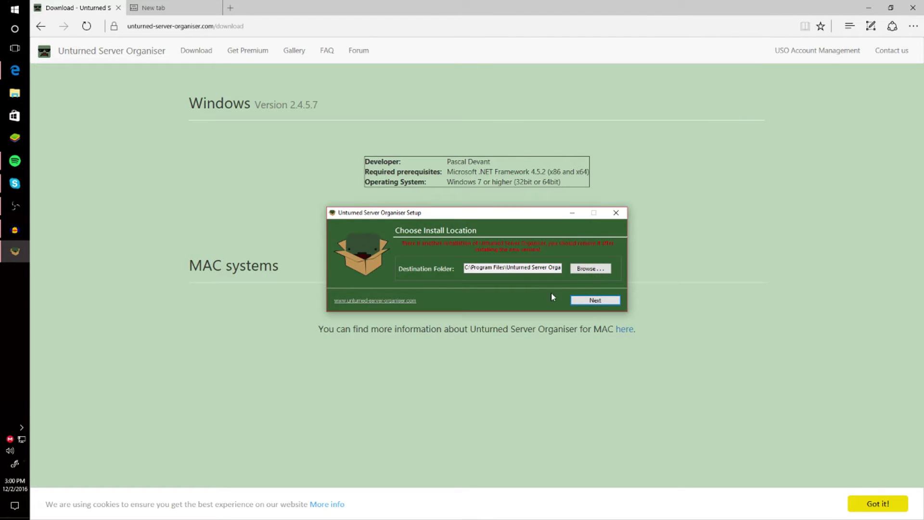
pyautogui.click(615, 213)
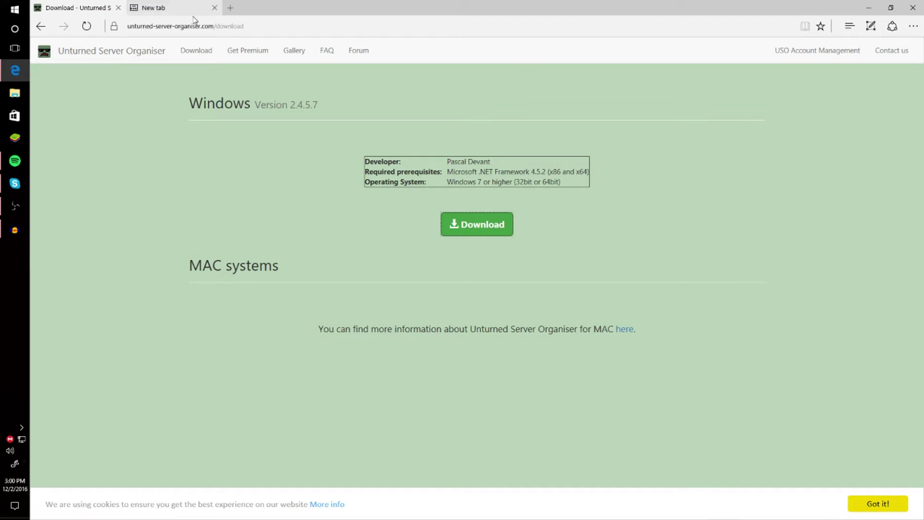
# - Minimize Edge, move the shortcut above the globe, and launch Unturned Server Organiser from it
pyautogui.click(869, 9)
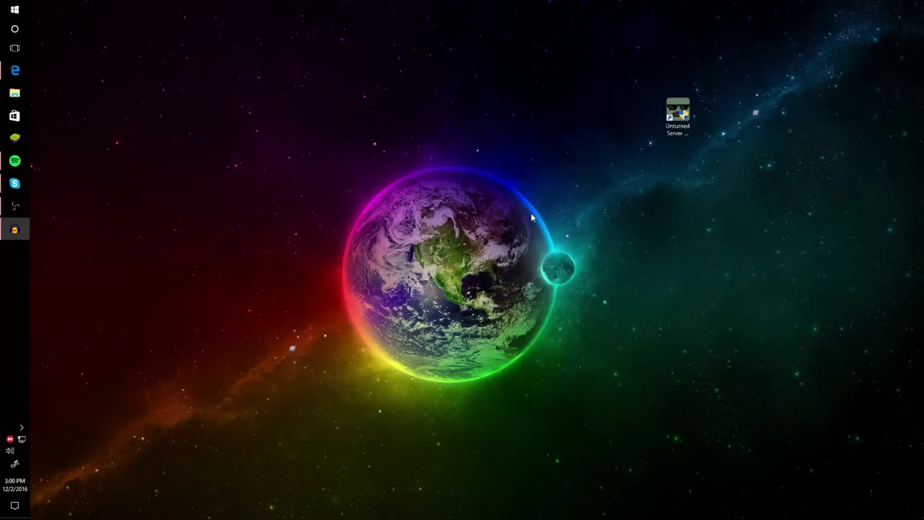
pyautogui.moveTo(677, 108); pyautogui.dragTo(419, 156)
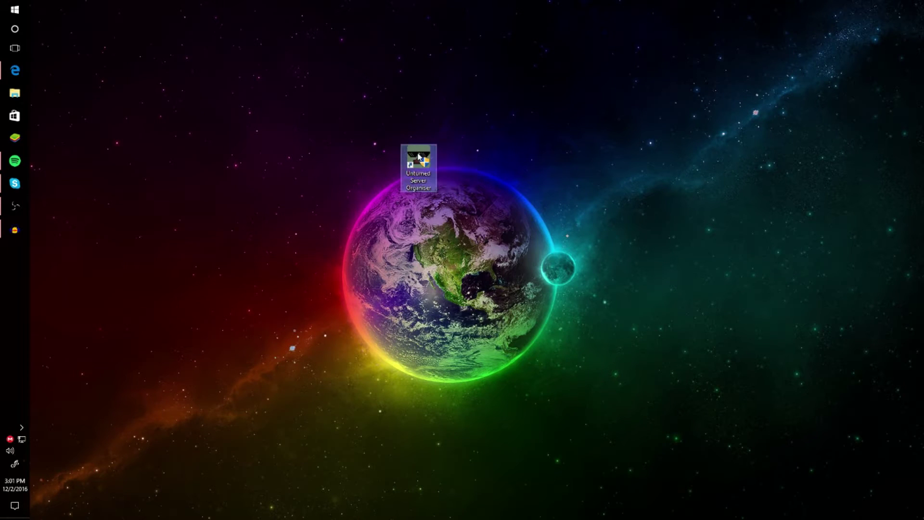
pyautogui.doubleClick(419, 156)
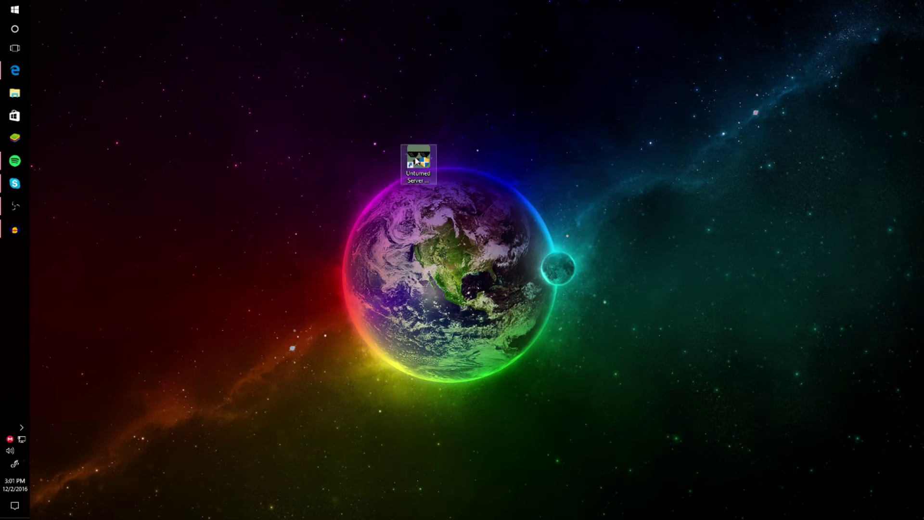
pyautogui.moveTo(425, 156); pyautogui.dragTo(462, 156)
pyautogui.click(455, 244)
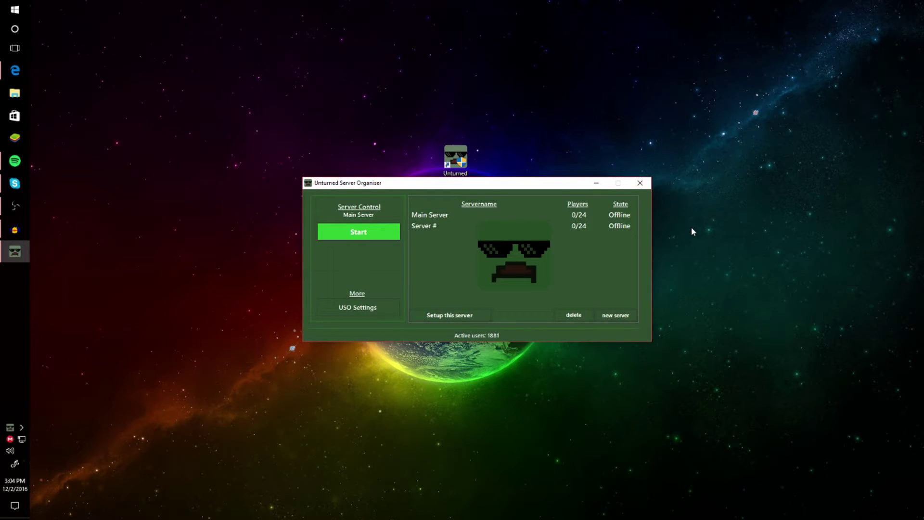
# - Remove the Server # entry from the server list, confirming the deletion
pyautogui.moveTo(506, 187); pyautogui.dragTo(510, 174)
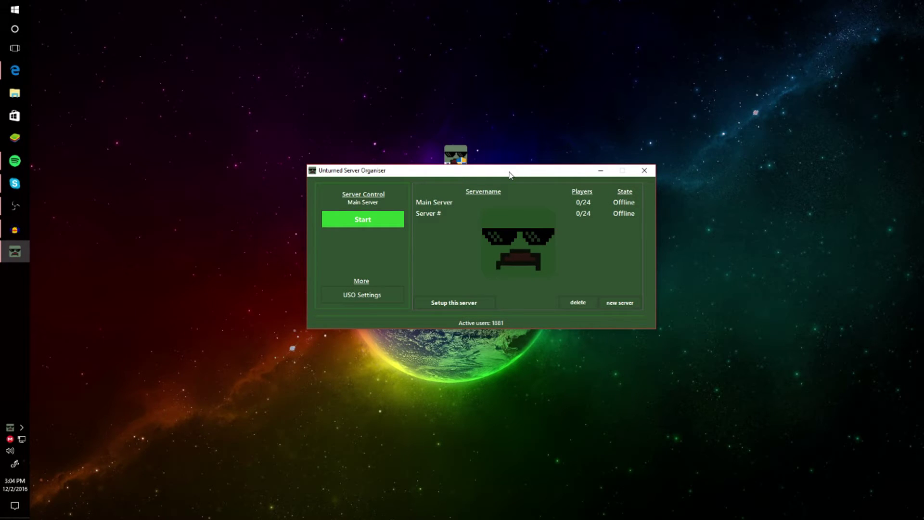
pyautogui.click(435, 215)
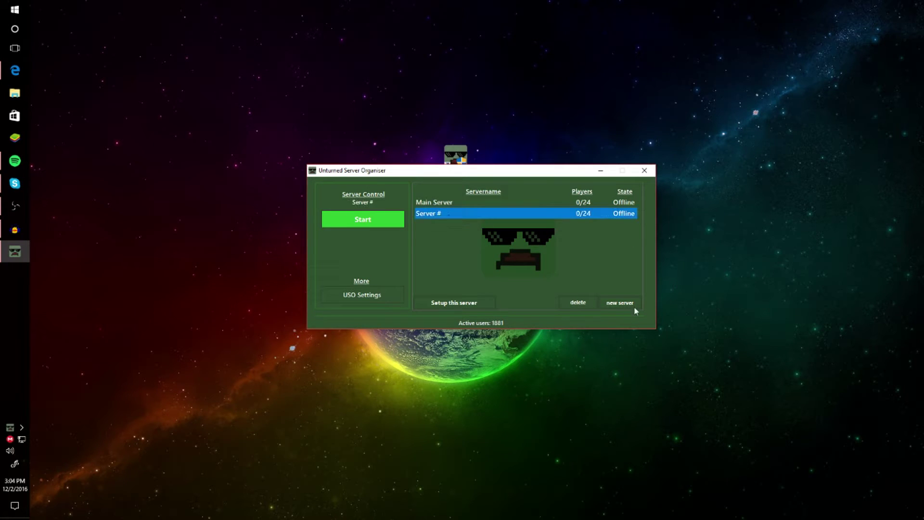
pyautogui.click(580, 301)
pyautogui.click(479, 298)
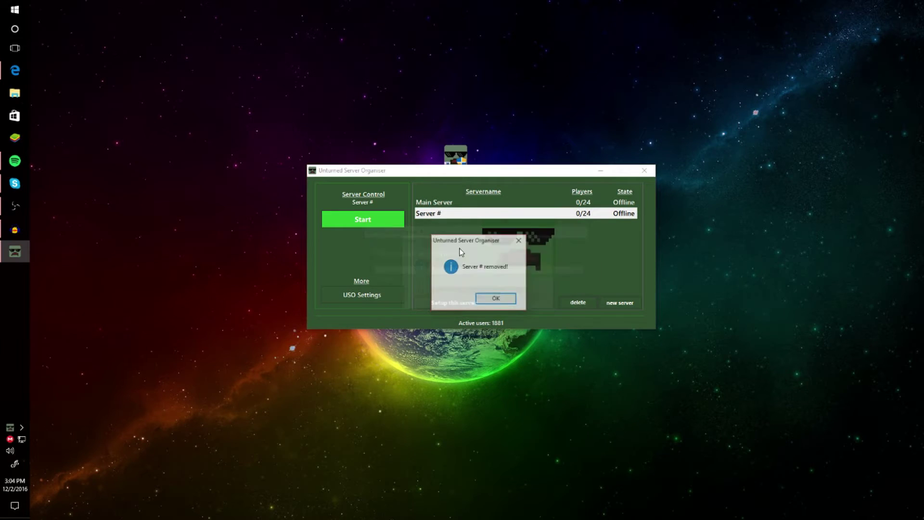
pyautogui.click(492, 299)
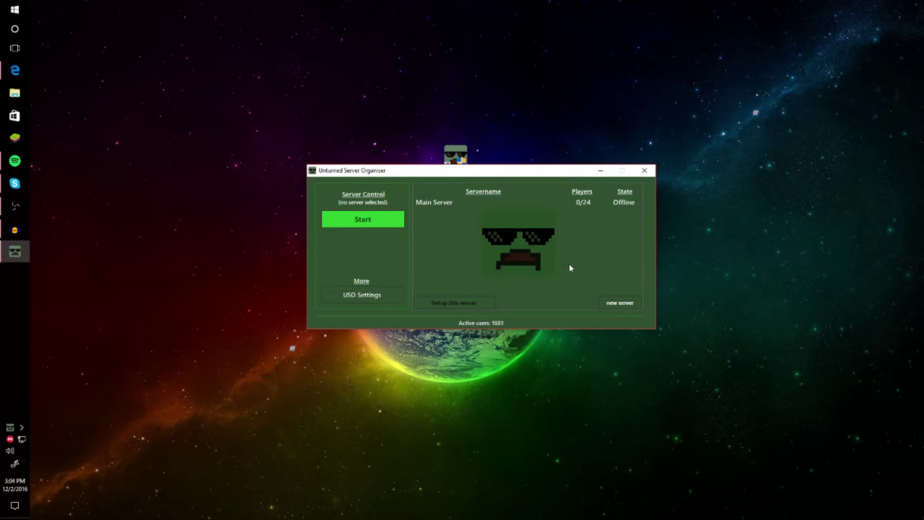
# - Create a new server keeping the default name Server #
pyautogui.click(620, 304)
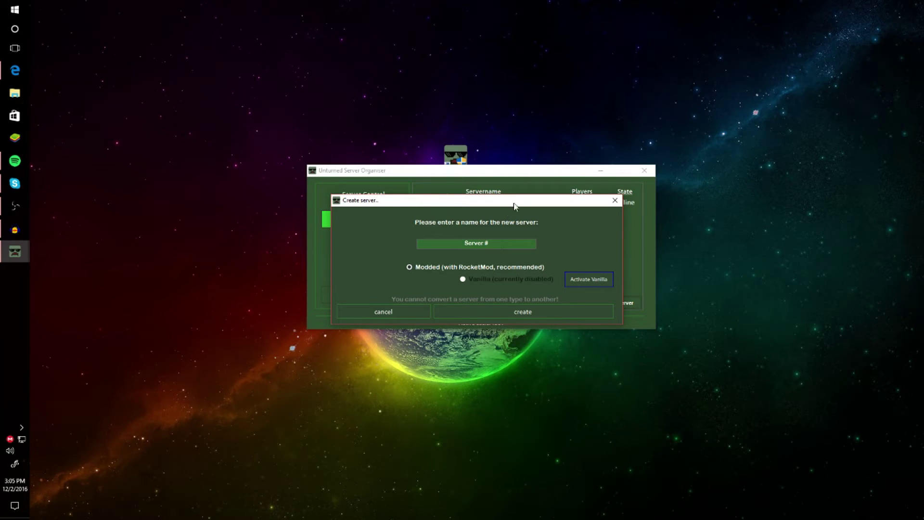
pyautogui.moveTo(516, 205); pyautogui.dragTo(535, 220)
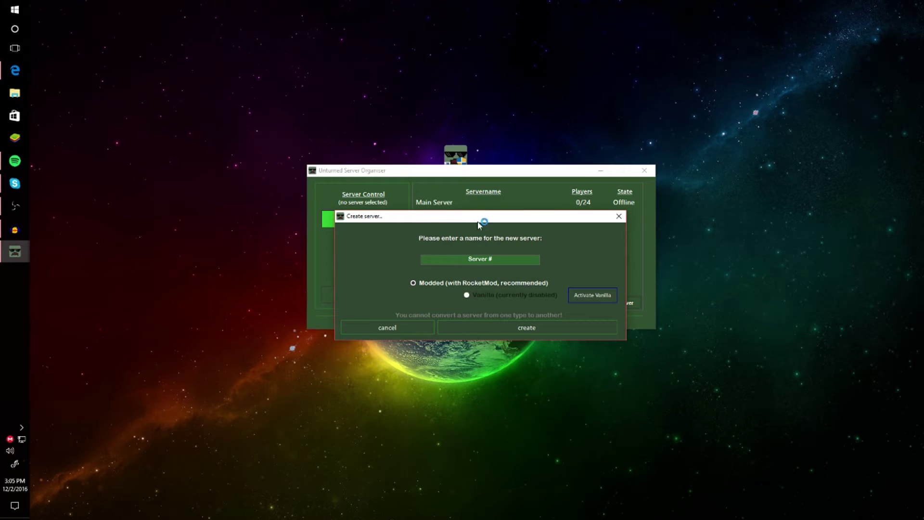
pyautogui.click(532, 326)
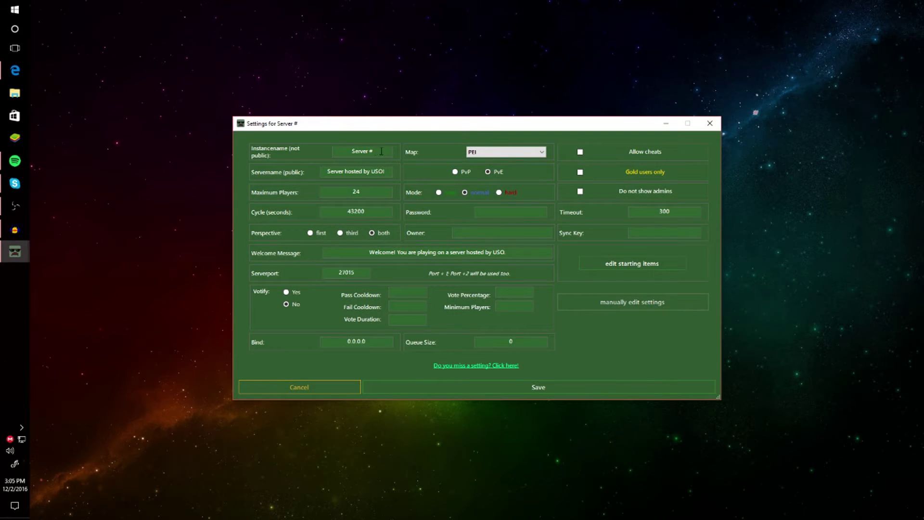
# - Replace the instance name with 'test' and the public server name with 'PvP server'
pyautogui.moveTo(382, 153); pyautogui.dragTo(287, 153)
pyautogui.write('test')
pyautogui.moveTo(391, 173); pyautogui.dragTo(323, 173)
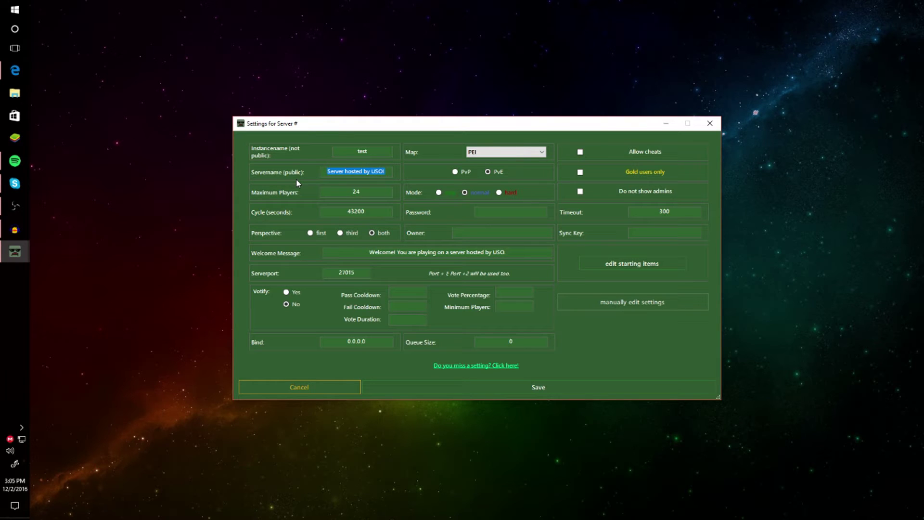
pyautogui.write('PvP server')
# - Set the server map to Russia and the game mode to PvP
pyautogui.click(541, 153)
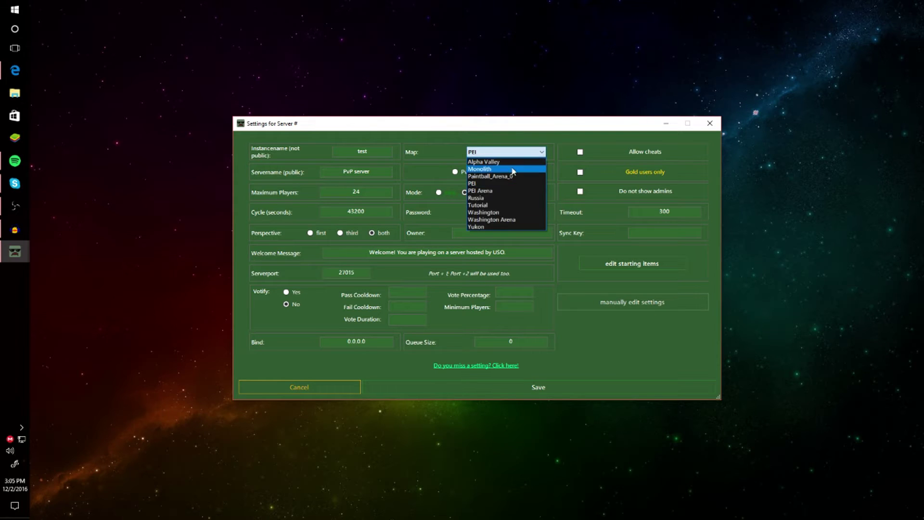
pyautogui.click(500, 220)
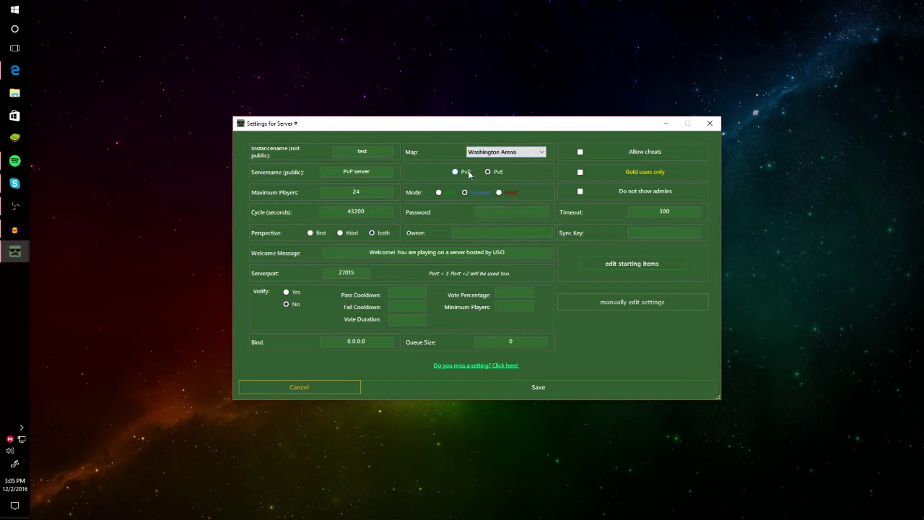
pyautogui.click(509, 153)
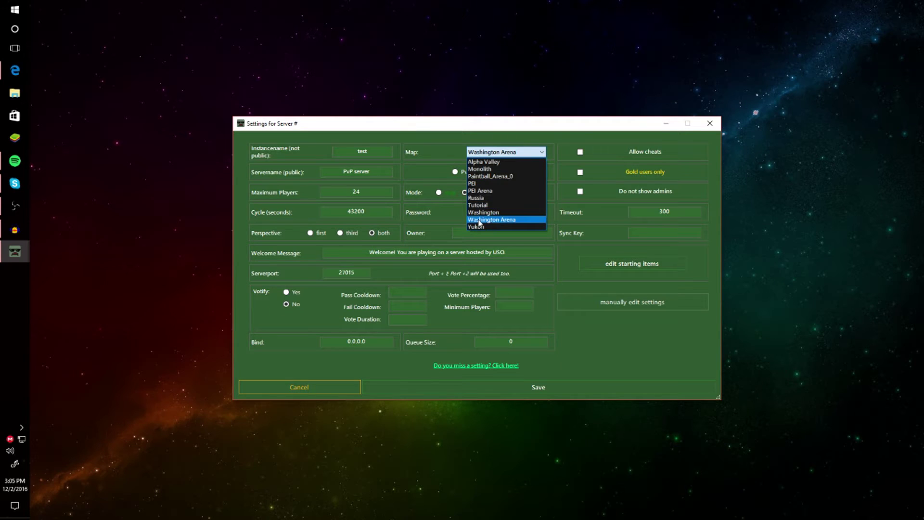
pyautogui.click(497, 198)
pyautogui.click(455, 172)
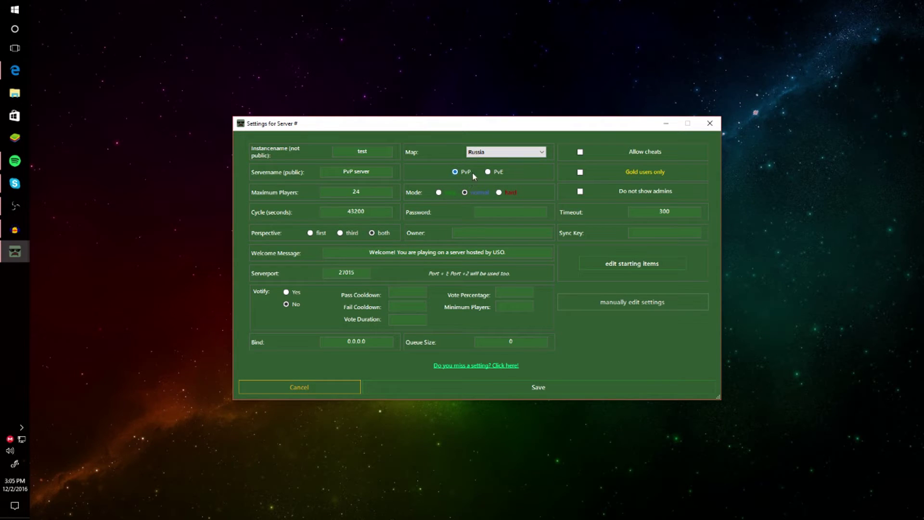